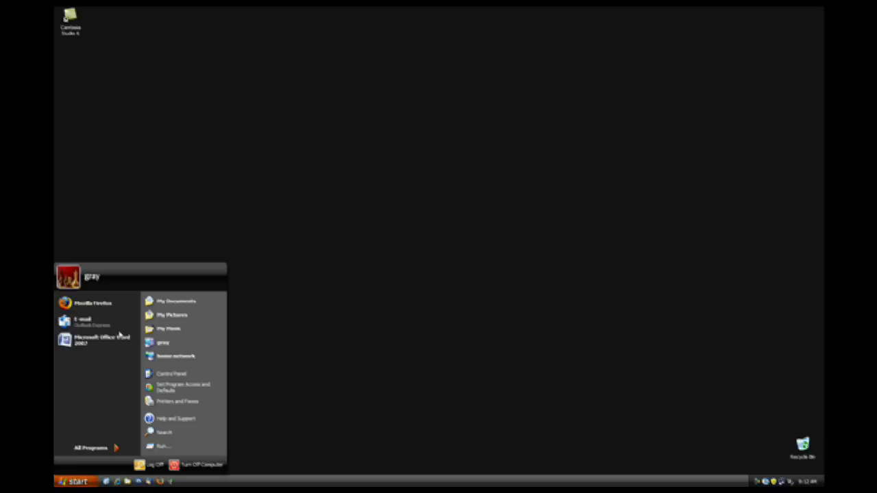
Launch Outlook Express from the Start menu's E-mail entry
{"action": "left_click", "coordinate": [103, 326]}
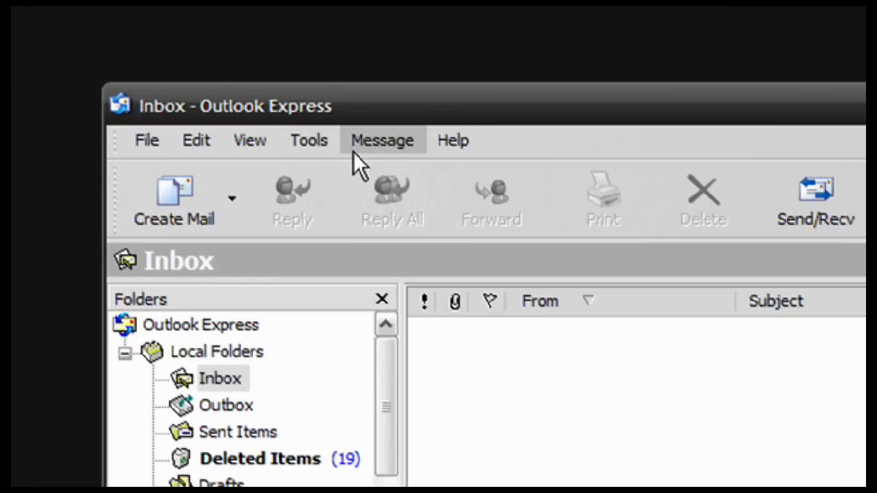
Open the mail Message Rules manager via Tools > Message Rules > Mail and start a new rule
{"action": "left_click", "coordinate": [315, 144]}
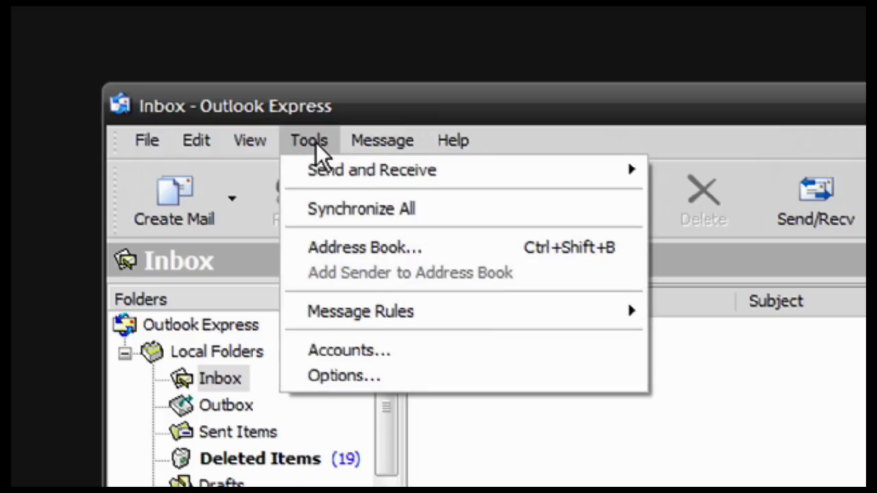
{"action": "mouse_move", "coordinate": [363, 334]}
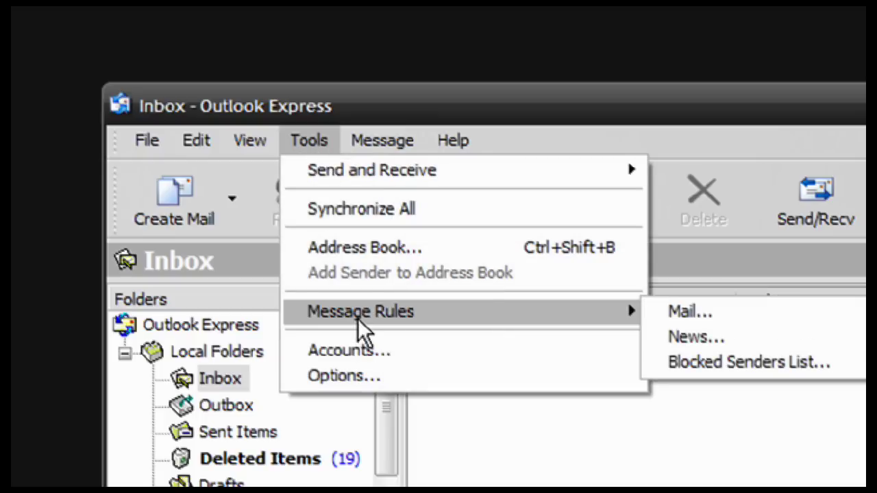
{"action": "left_click", "coordinate": [678, 312]}
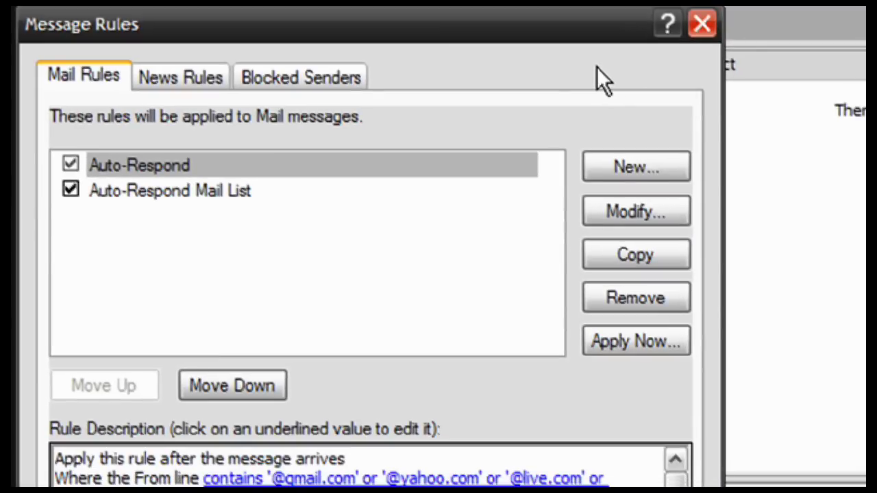
{"action": "left_click", "coordinate": [617, 170]}
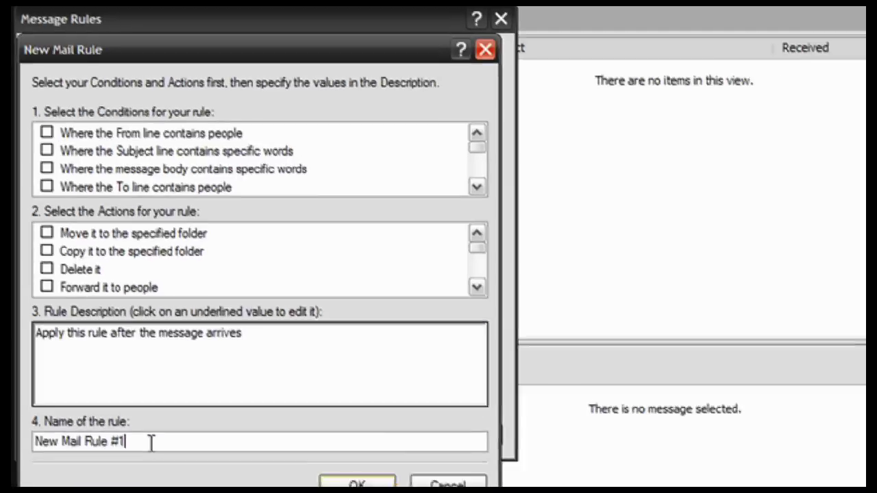
Replace the default rule name with 'Auto-Replier'
{"action": "left_click_drag", "start_coordinate": [151, 444], "coordinate": [35, 442]}
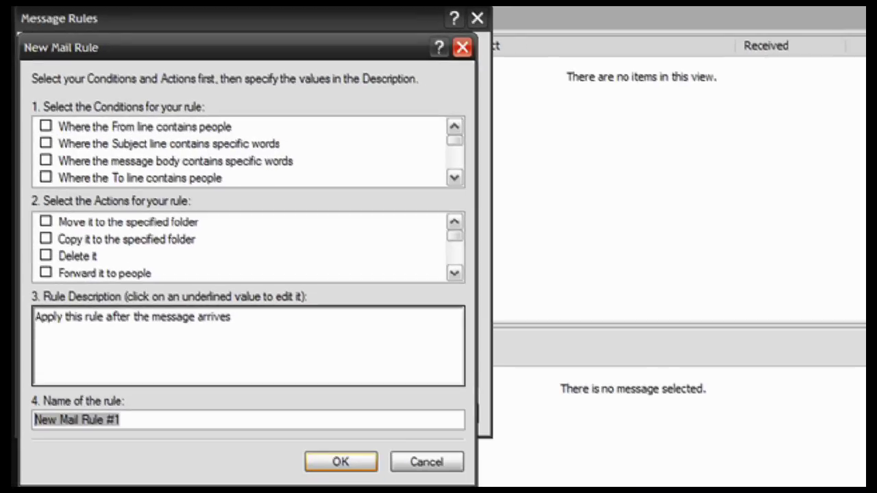
{"action": "type", "text": "Auto"}
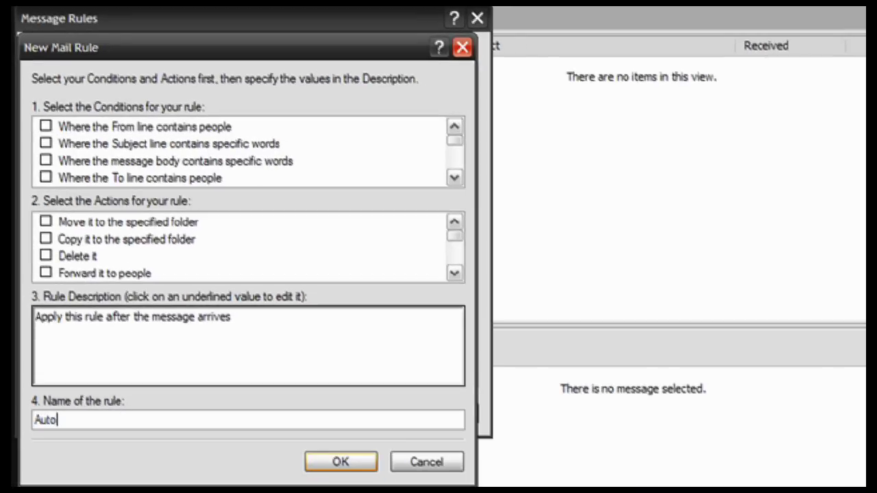
{"action": "type", "text": "-Replier"}
Add a 'To line contains people' condition with the entered recipient e-mail address
{"action": "left_click", "coordinate": [46, 178]}
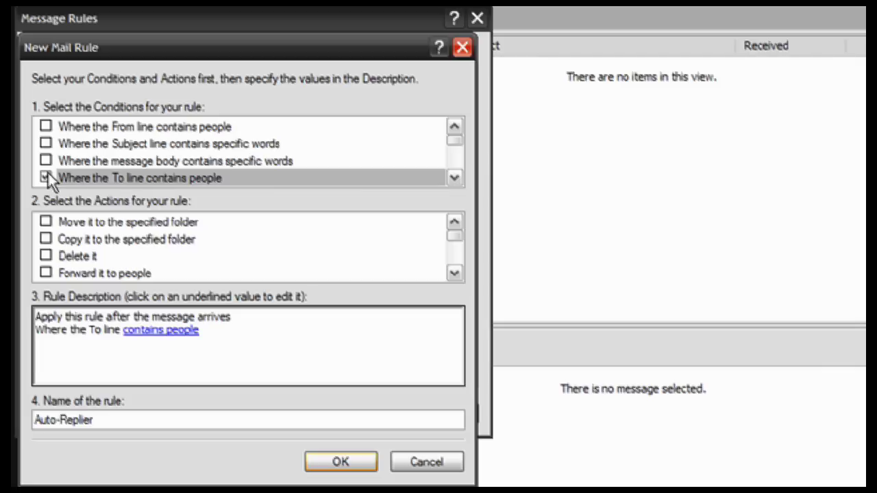
{"action": "left_click", "coordinate": [163, 331]}
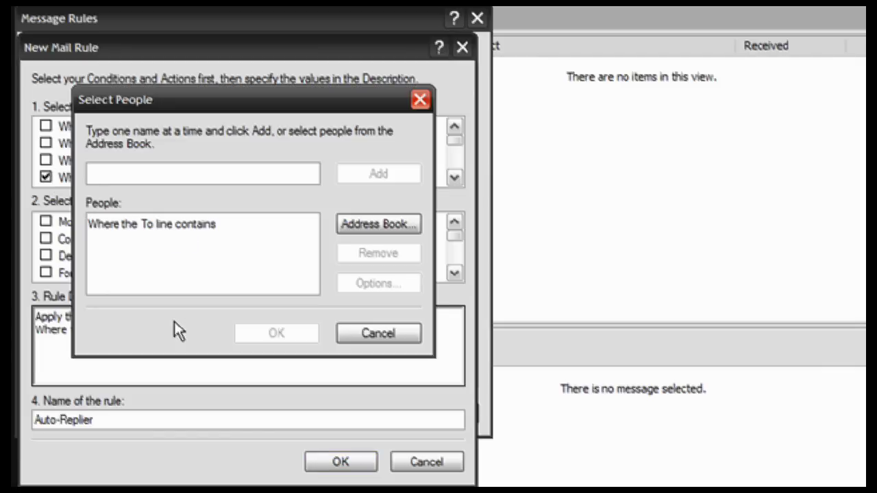
{"action": "type", "text": "email@email"}
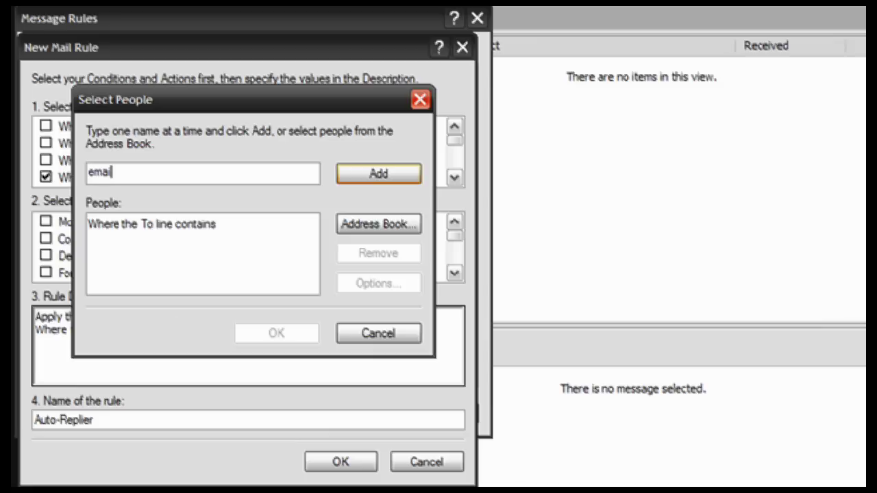
{"action": "type", "text": ".com"}
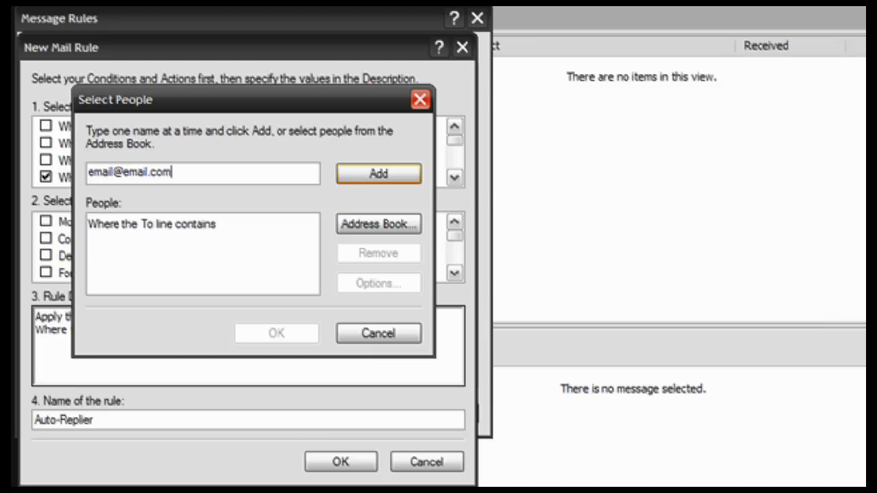
{"action": "key", "text": "Return"}
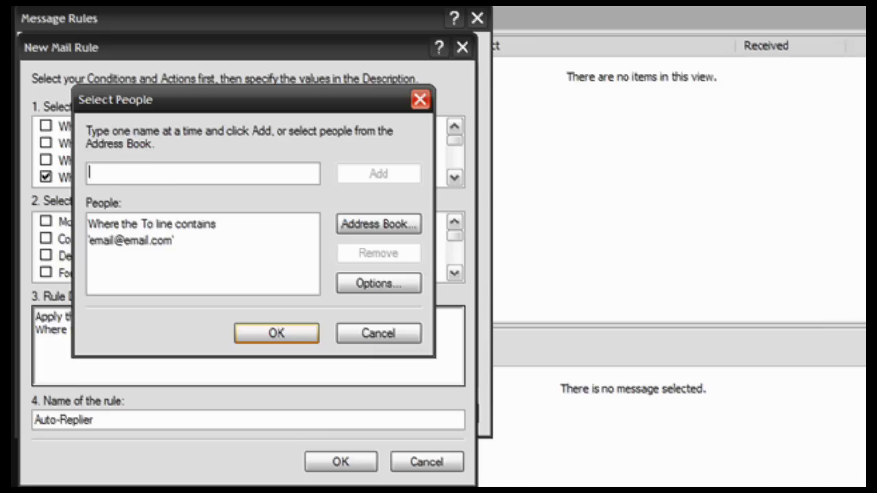
{"action": "left_click", "coordinate": [267, 331]}
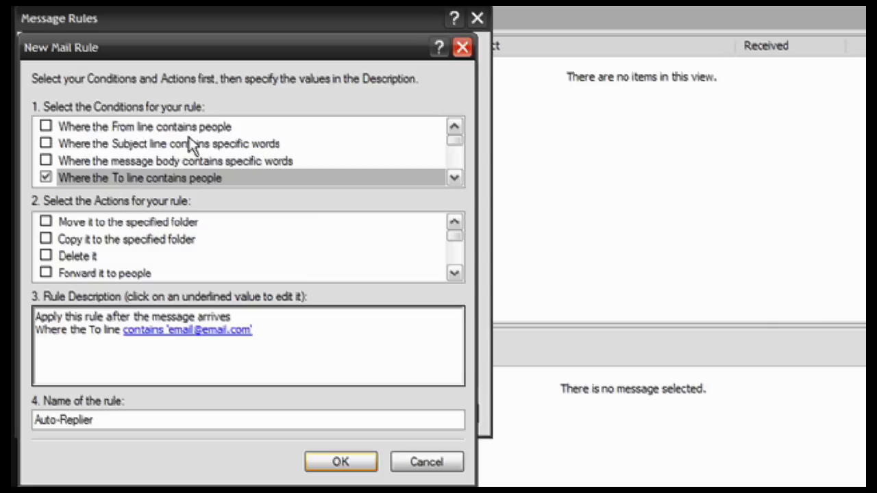
{"action": "scroll", "coordinate": [192, 146], "scroll_direction": "down", "scroll_amount": 5}
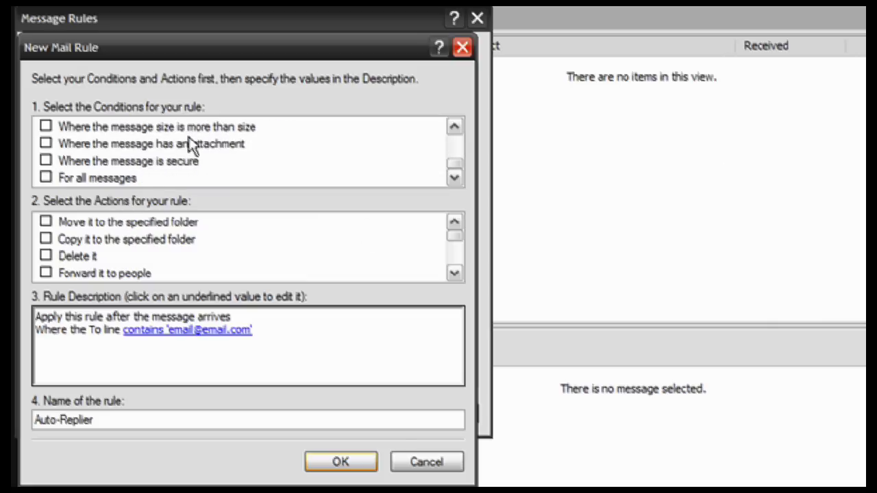
{"action": "scroll", "coordinate": [113, 229], "scroll_direction": "up", "scroll_amount": 3}
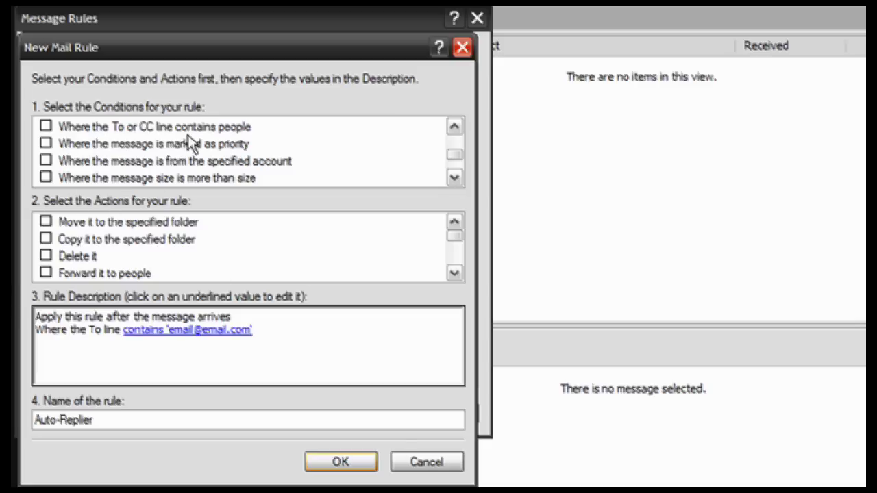
{"action": "scroll", "coordinate": [179, 155], "scroll_direction": "up", "scroll_amount": 2}
{"action": "scroll", "coordinate": [172, 162], "scroll_direction": "up", "scroll_amount": 1}
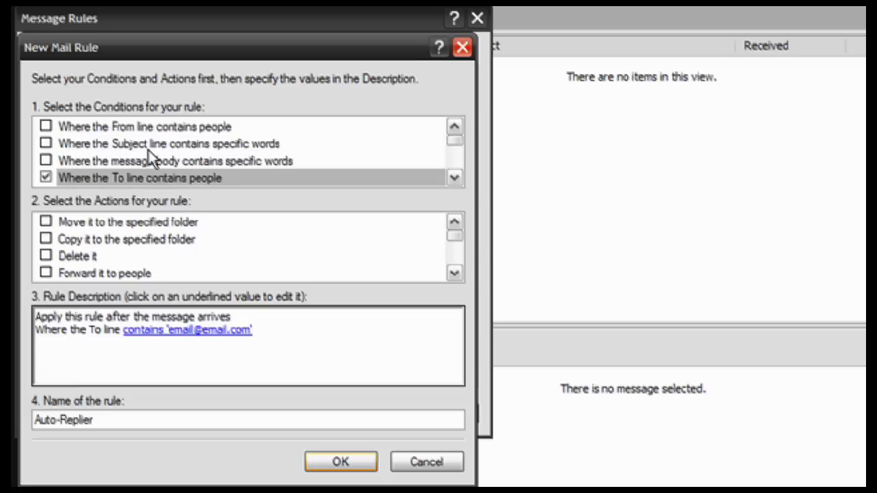
{"action": "scroll", "coordinate": [150, 150], "scroll_direction": "down", "scroll_amount": 4}
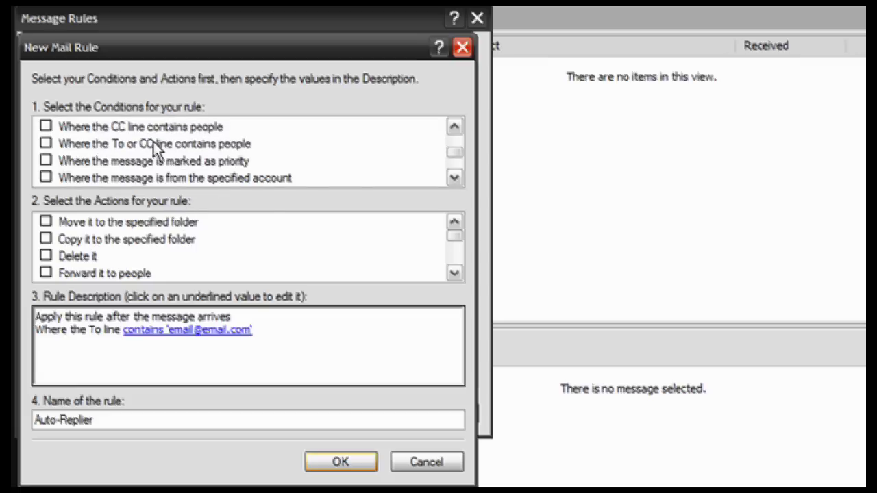
{"action": "scroll", "coordinate": [154, 143], "scroll_direction": "down", "scroll_amount": 4}
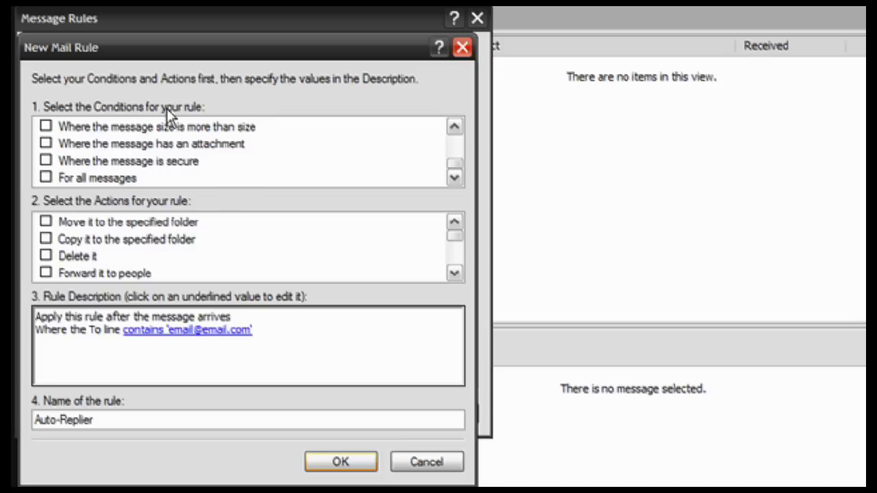
{"action": "scroll", "coordinate": [168, 120], "scroll_direction": "up", "scroll_amount": 8}
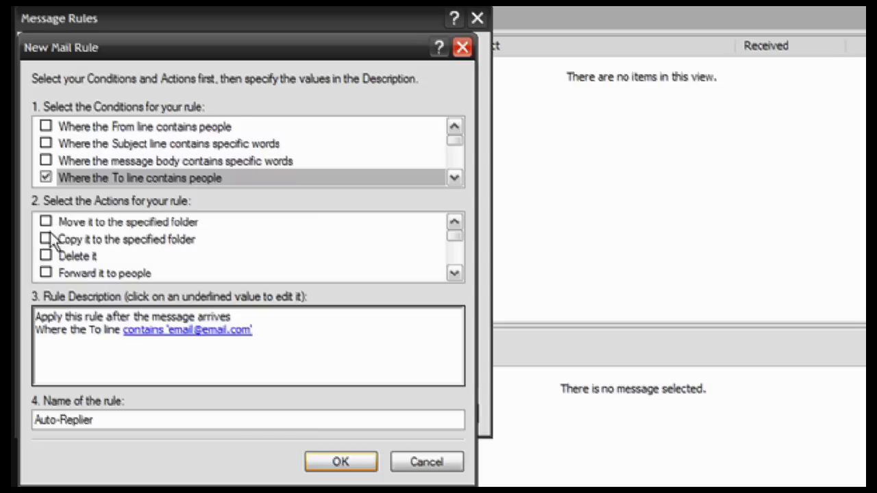
Enable the 'Highlight it with color' and 'Reply with message' actions for the rule
{"action": "scroll", "coordinate": [53, 255], "scroll_direction": "down", "scroll_amount": 1}
{"action": "scroll", "coordinate": [54, 252], "scroll_direction": "down", "scroll_amount": 1}
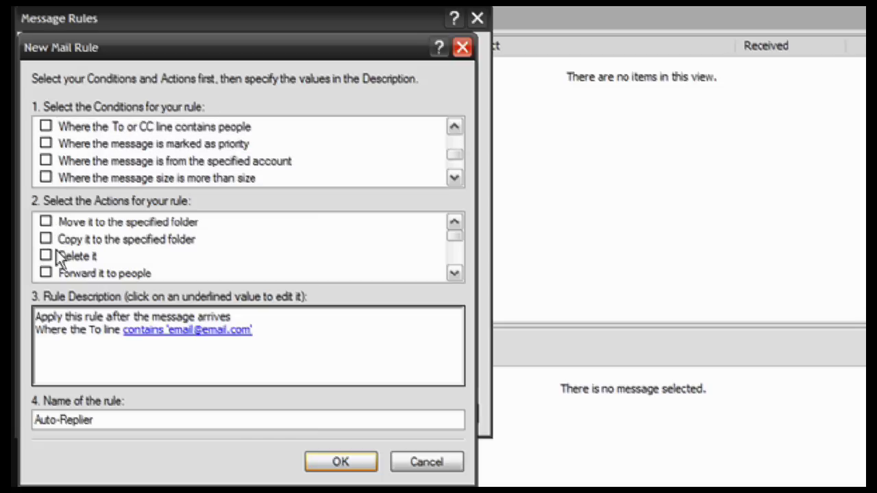
{"action": "left_click", "coordinate": [455, 274]}
{"action": "left_click", "coordinate": [455, 273]}
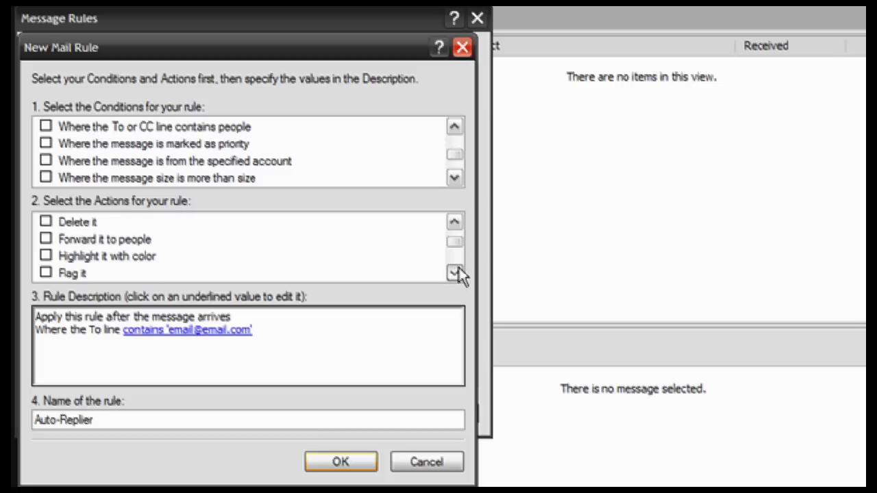
{"action": "left_click", "coordinate": [46, 257]}
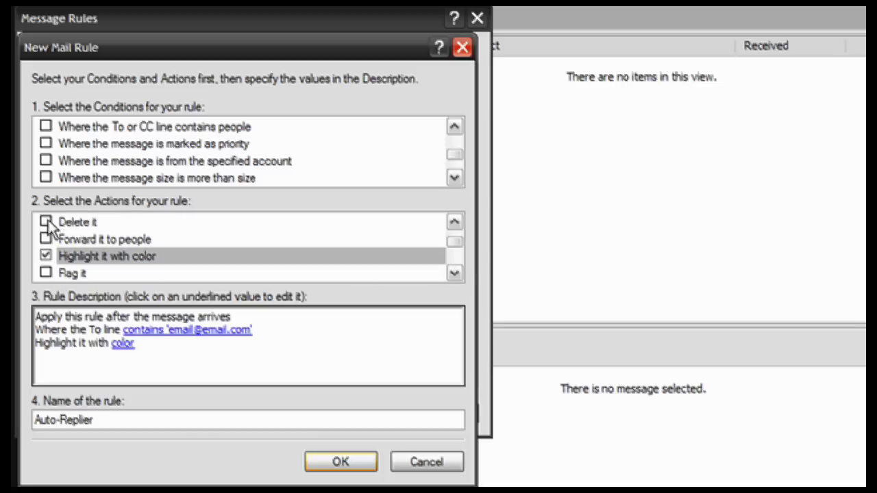
{"action": "scroll", "coordinate": [180, 250], "scroll_direction": "down", "scroll_amount": 2}
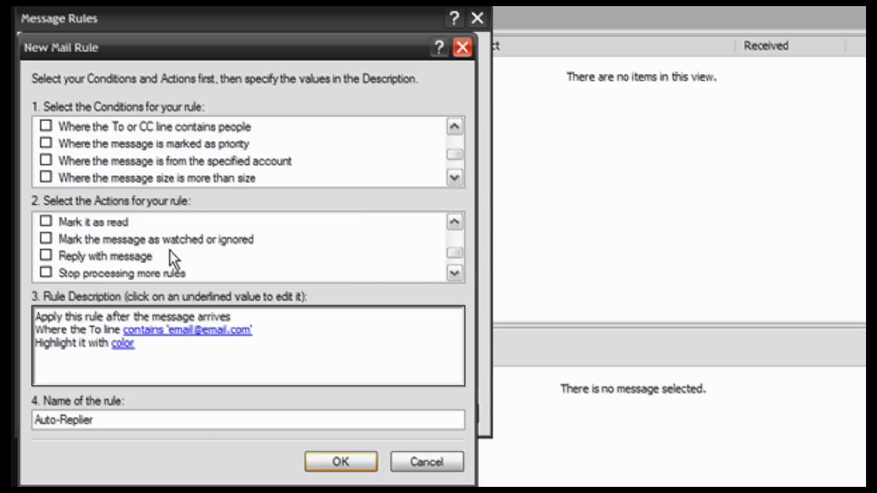
{"action": "left_click", "coordinate": [45, 254]}
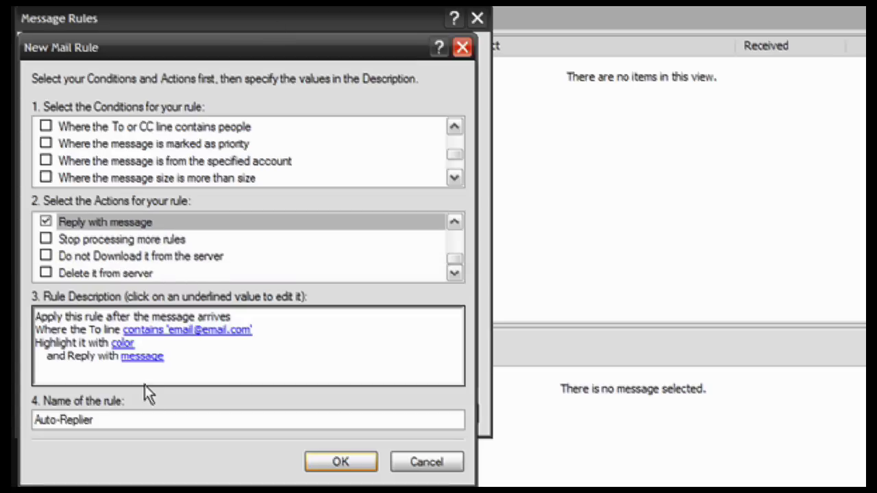
Choose Red as the rule's highlight colour
{"action": "left_click", "coordinate": [122, 343]}
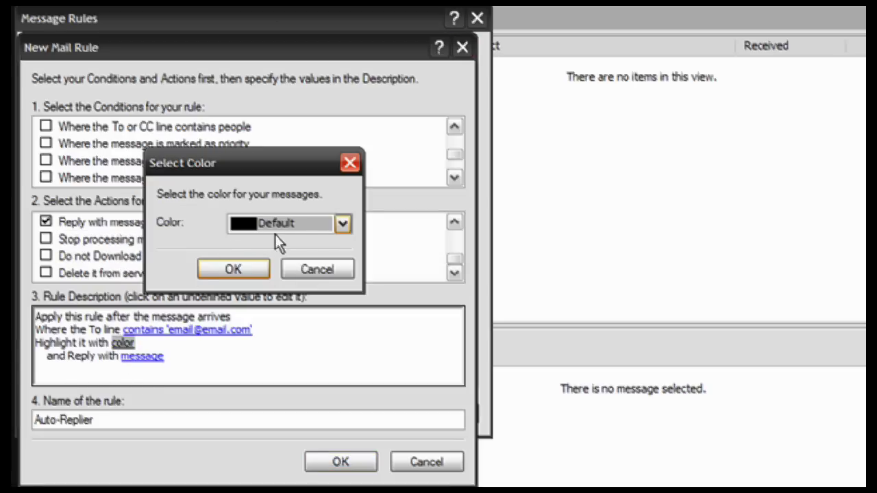
{"action": "left_click", "coordinate": [274, 224]}
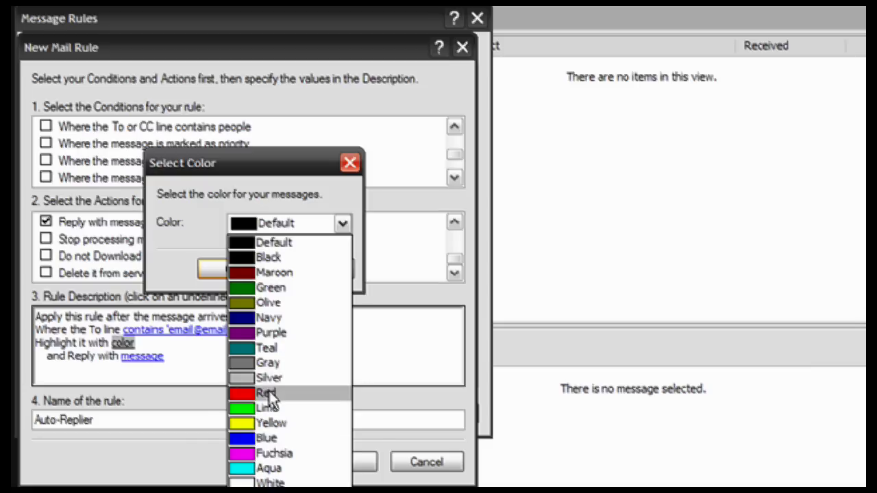
{"action": "left_click", "coordinate": [267, 394]}
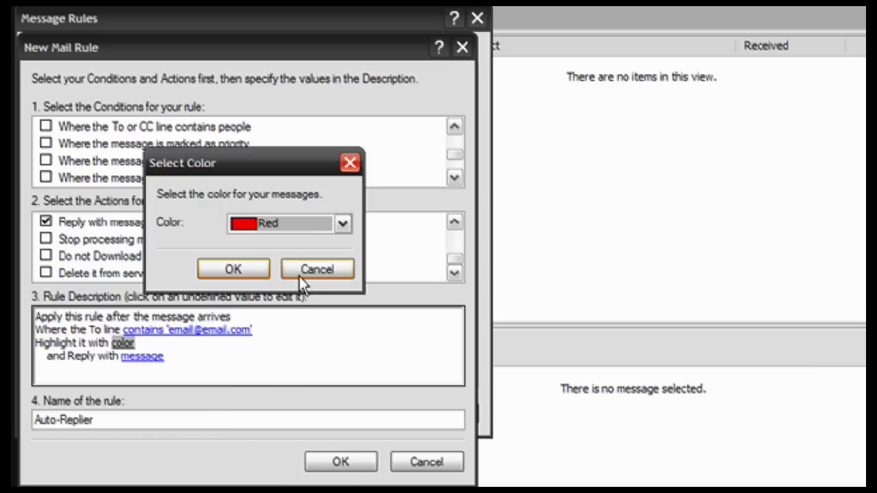
{"action": "left_click", "coordinate": [246, 269]}
{"action": "left_click", "coordinate": [146, 356]}
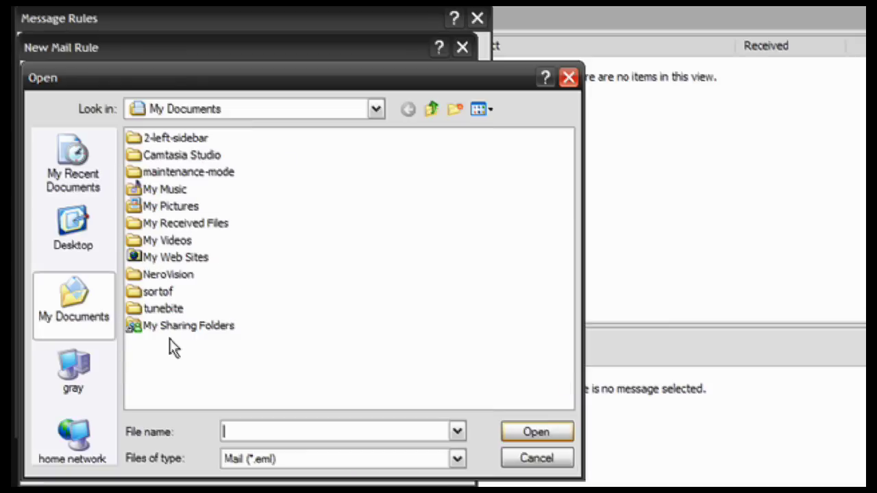
Inspect the Files of type list, then cancel the reply-message file picker
{"action": "left_click", "coordinate": [293, 458]}
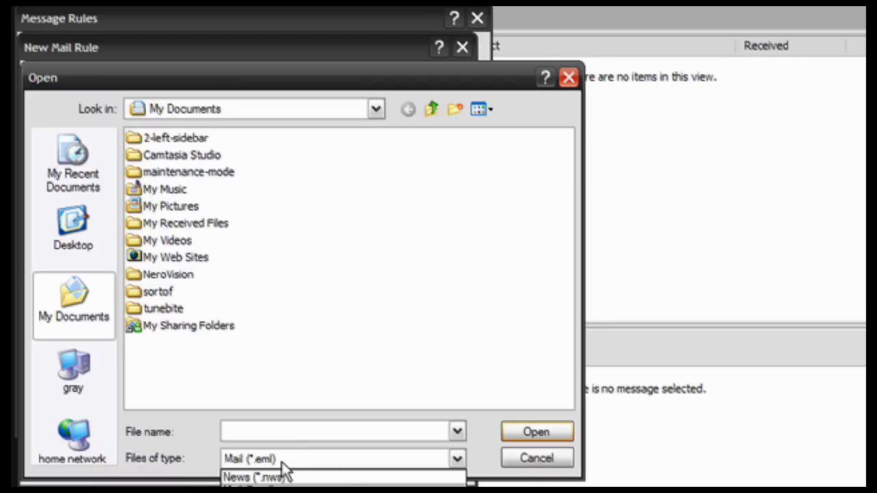
{"action": "left_click", "coordinate": [537, 462]}
{"action": "left_click", "coordinate": [536, 459]}
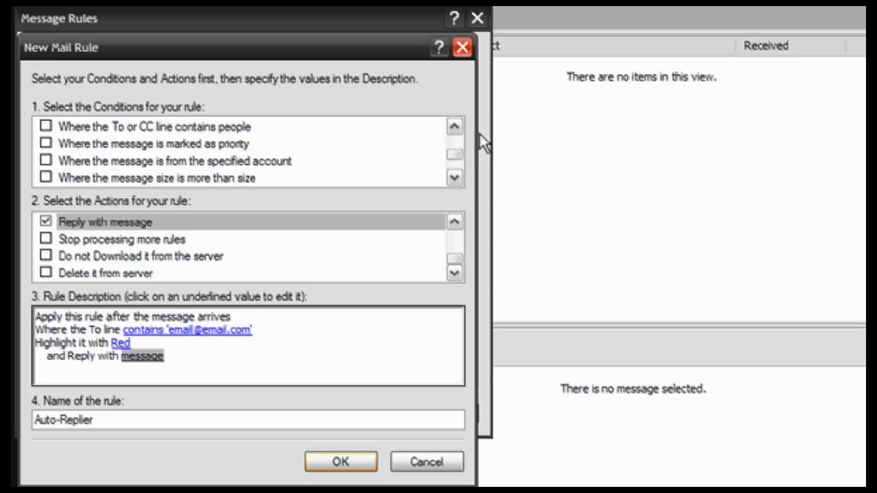
Add a 'From line contains people' condition to the rule
{"action": "left_click_drag", "start_coordinate": [455, 163], "coordinate": [494, 96]}
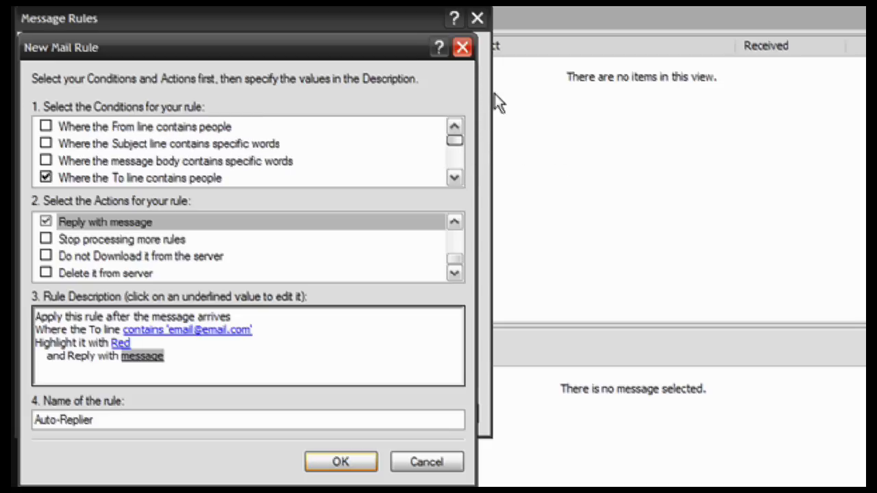
{"action": "left_click", "coordinate": [45, 127]}
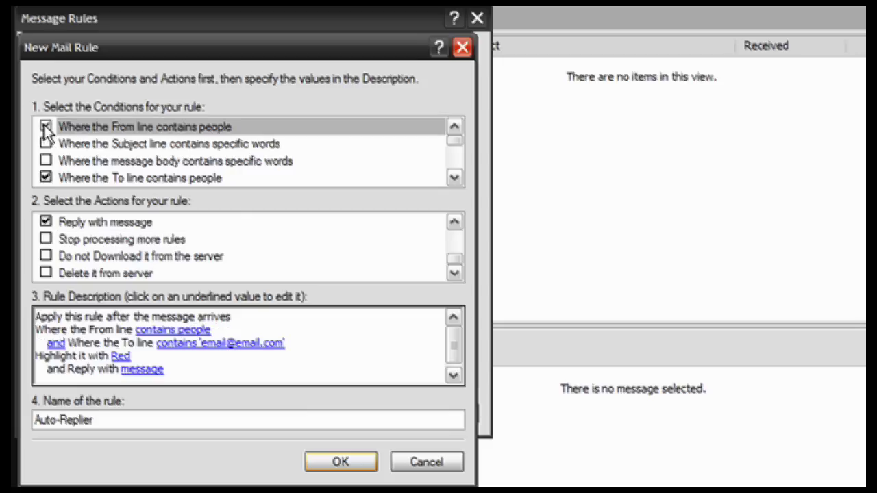
{"action": "left_click", "coordinate": [192, 313]}
{"action": "left_click", "coordinate": [186, 332]}
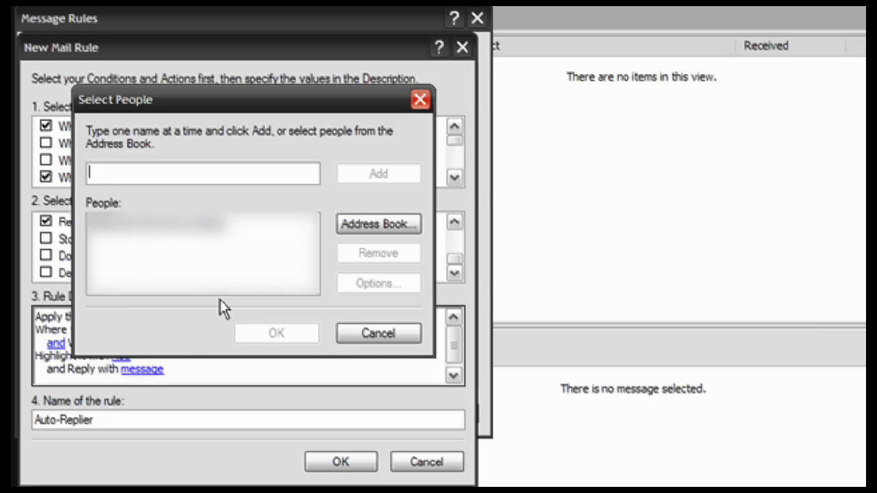
List gmail, hotmail, live, msn, meebo, aim, aol and yahoo as From-line senders
{"action": "type", "text": "gmail"}
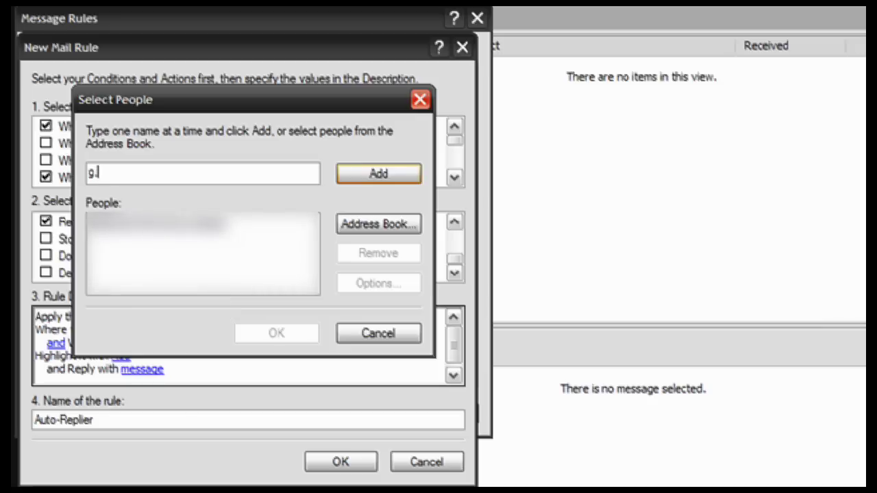
{"action": "key", "text": "BackSpace"}
{"action": "key", "text": "BackSpace"}
{"action": "key", "text": "BackSpace"}
{"action": "key", "text": "BackSpace"}
{"action": "key", "text": "BackSpace"}
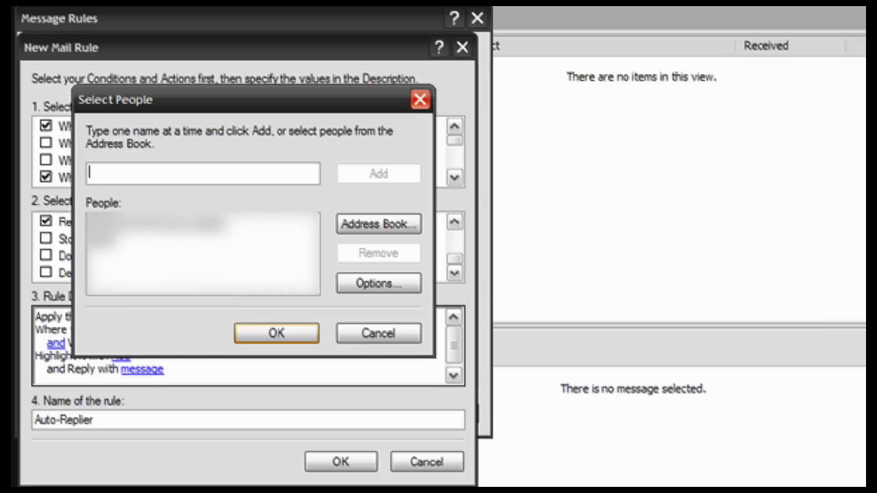
{"action": "type", "text": "hotmail"}
{"action": "key", "text": "Return"}
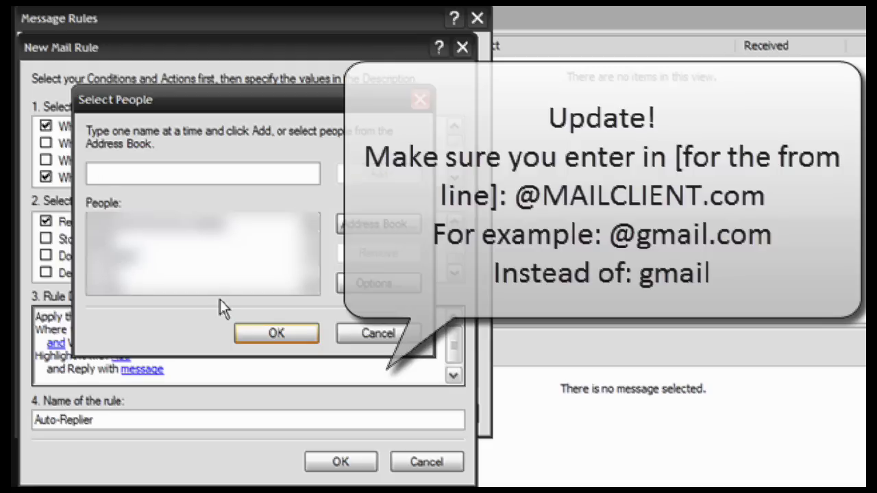
{"action": "type", "text": "mail"}
{"action": "key", "text": "Return"}
{"action": "type", "text": "@o"}
{"action": "key", "text": "Return"}
{"action": "type", "text": "yahoo"}
{"action": "key", "text": "Return"}
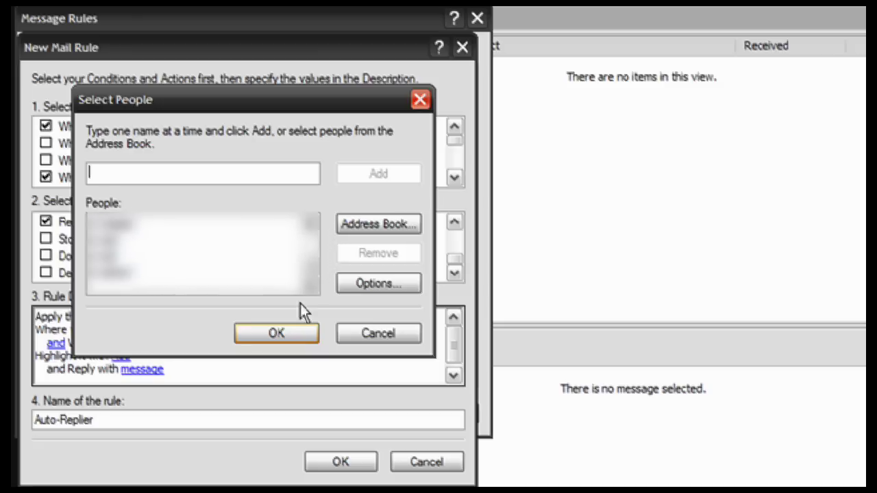
{"action": "left_click", "coordinate": [284, 333]}
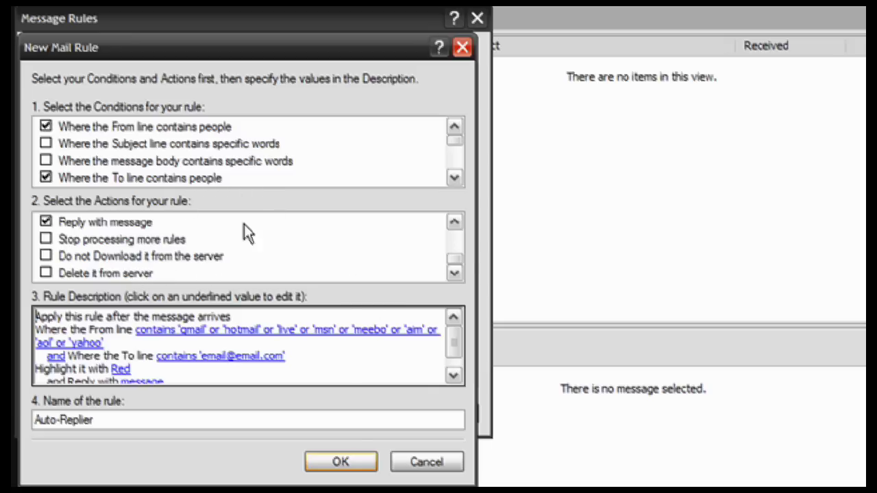
Discard the Auto-Replier draft by cancelling the New Mail Rule dialog
{"action": "left_click_drag", "start_coordinate": [454, 259], "coordinate": [469, 230]}
{"action": "scroll", "coordinate": [469, 256], "scroll_direction": "down", "scroll_amount": 1}
{"action": "left_click", "coordinate": [430, 463]}
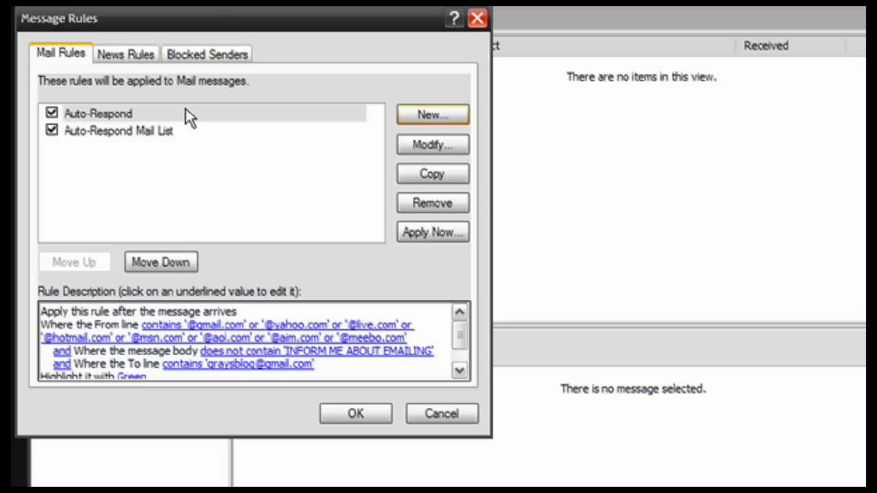
{"action": "left_click", "coordinate": [185, 133]}
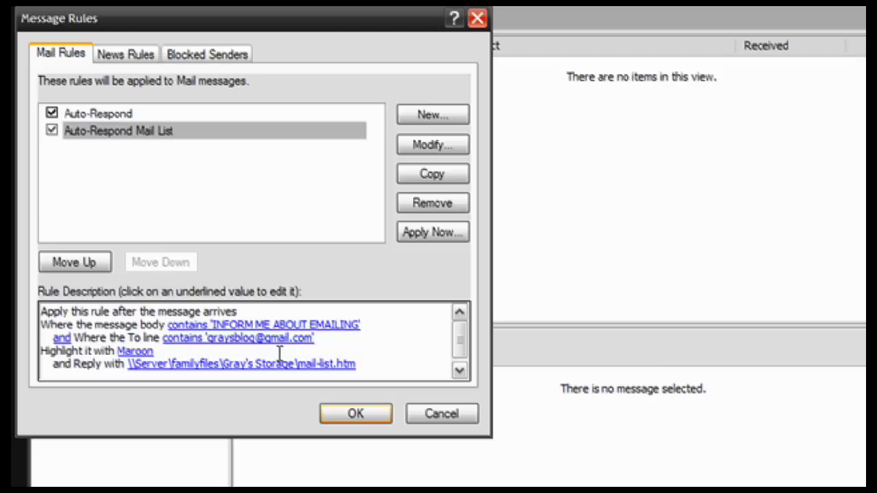
{"action": "left_click", "coordinate": [433, 145]}
{"action": "left_click", "coordinate": [421, 462]}
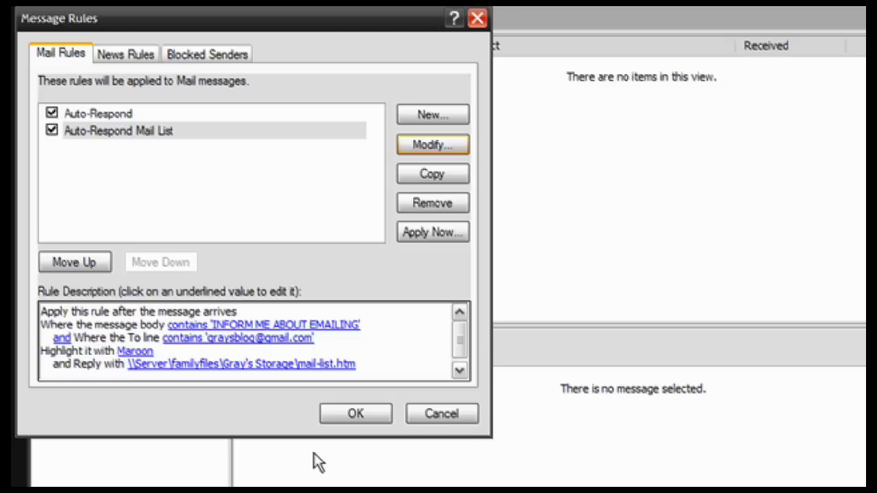
Close Message Rules and set Options to check for new messages every 1 minute
{"action": "left_click", "coordinate": [367, 414]}
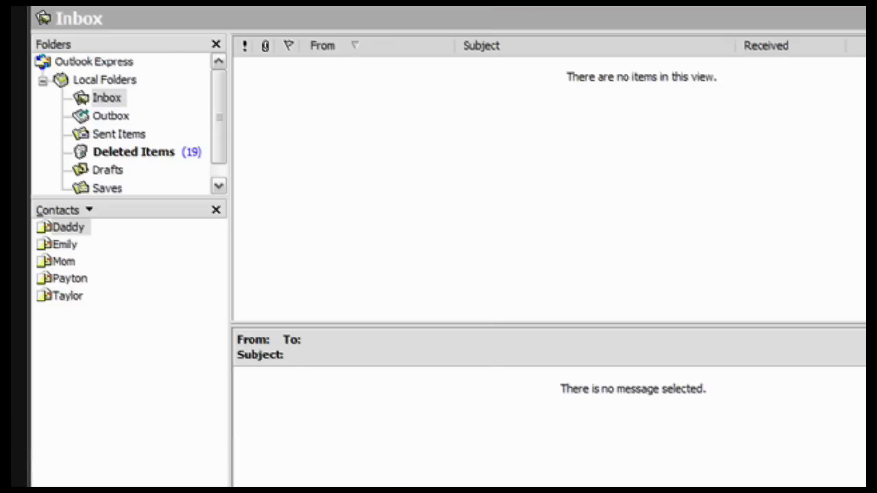
{"action": "key", "text": "alt+t"}
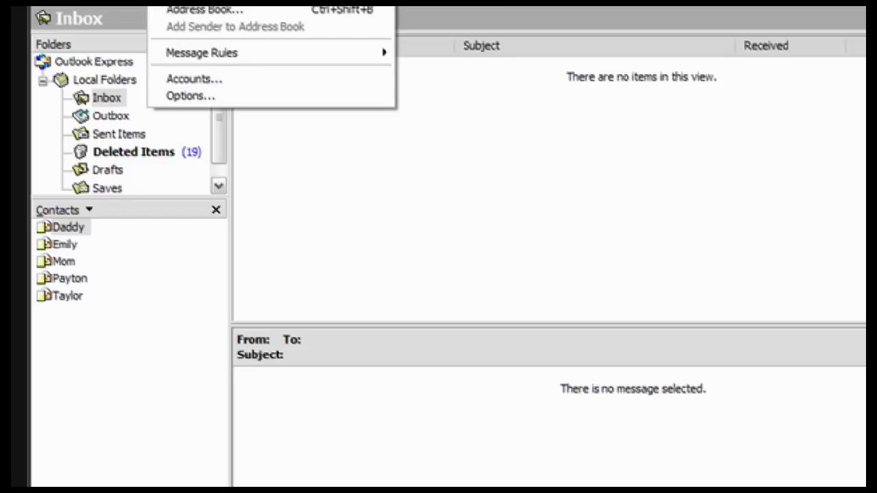
{"action": "left_click", "coordinate": [218, 90]}
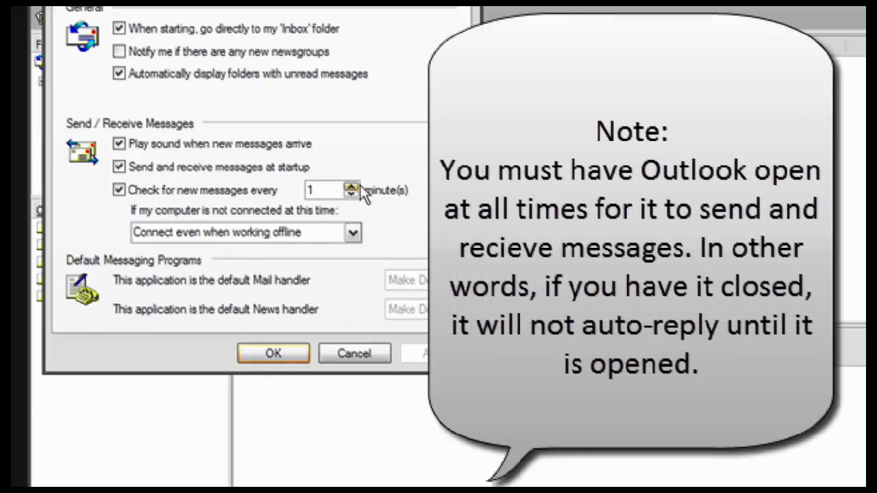
{"action": "left_click", "coordinate": [281, 355]}
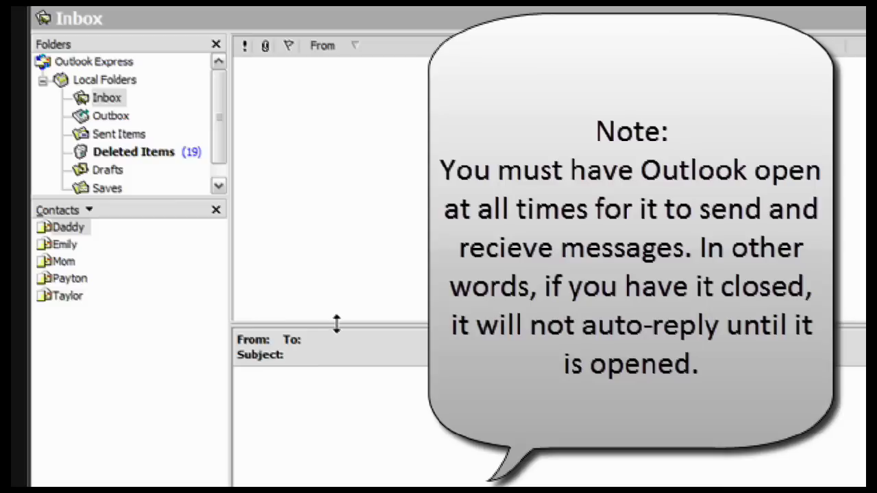